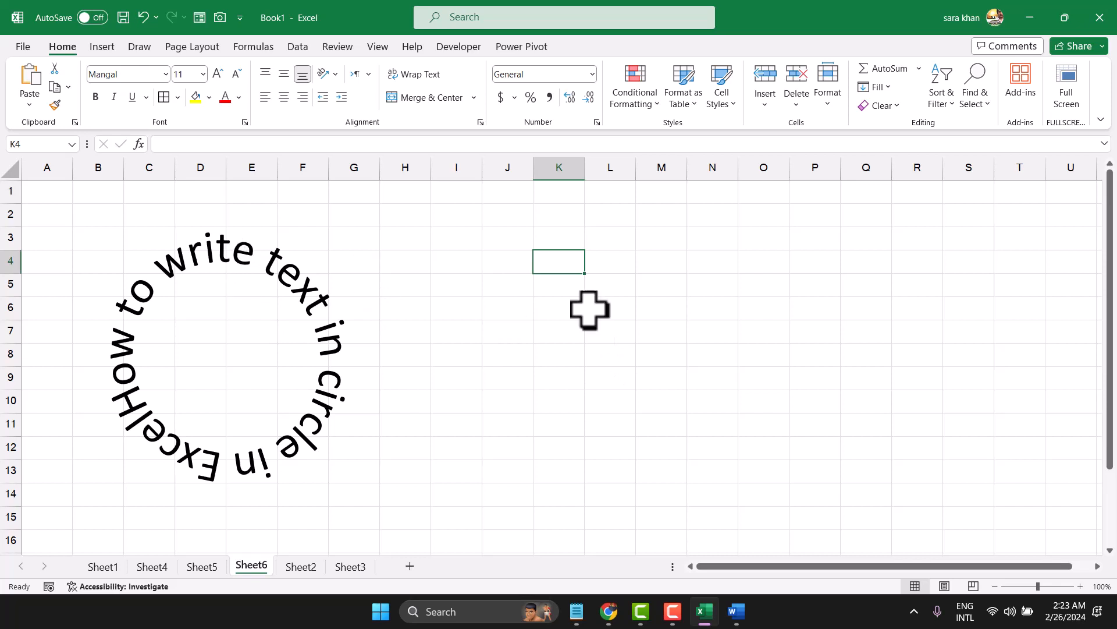
# Step: Draw a text box about 6.8 inches wide and 3.5 inches high, spanning roughly from cell I3 to R13
pyautogui.click(100, 49)
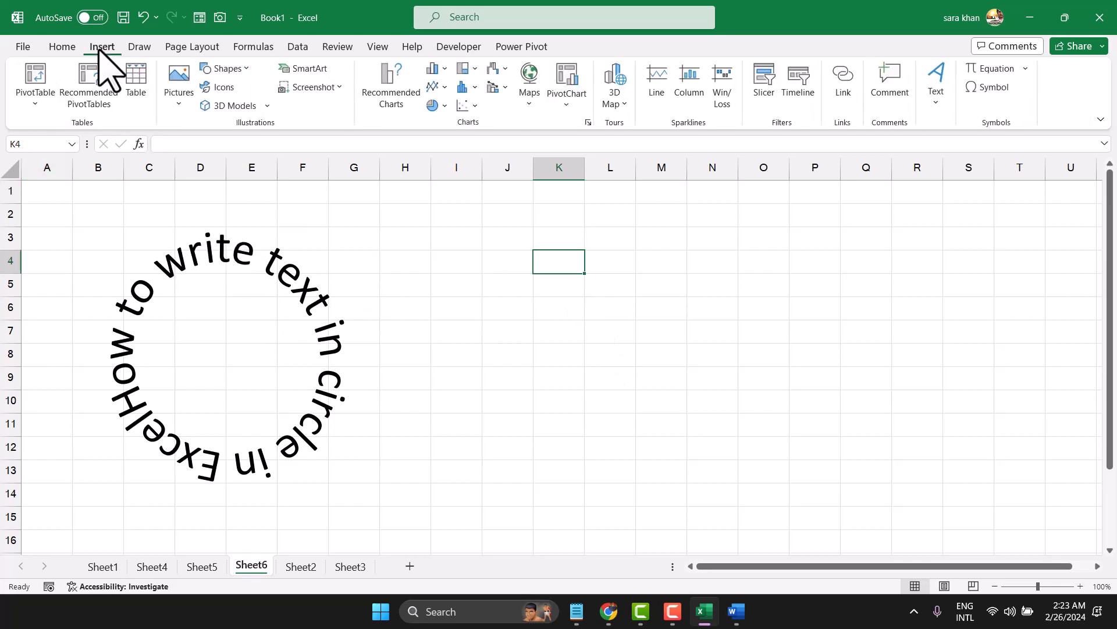
pyautogui.click(937, 88)
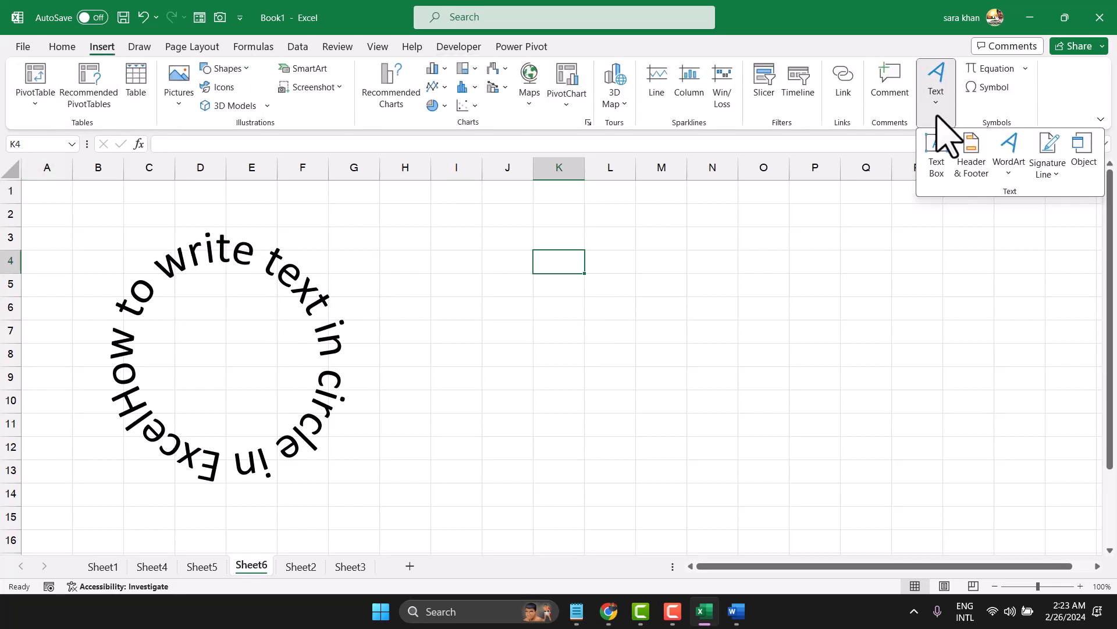
pyautogui.click(937, 146)
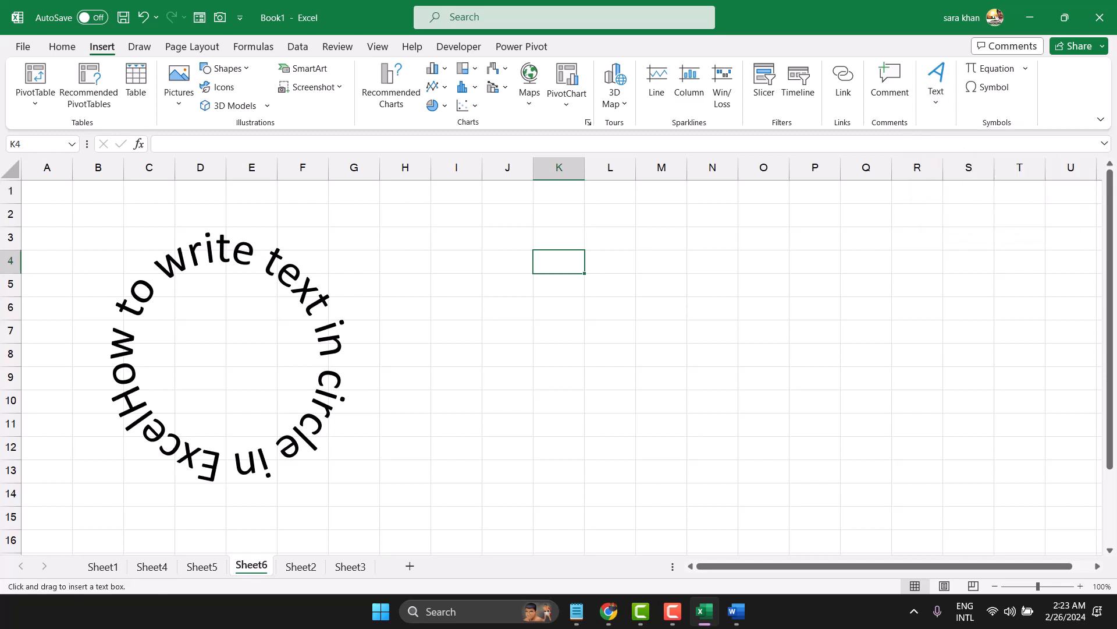
pyautogui.moveTo(453, 237); pyautogui.dragTo(927, 484)
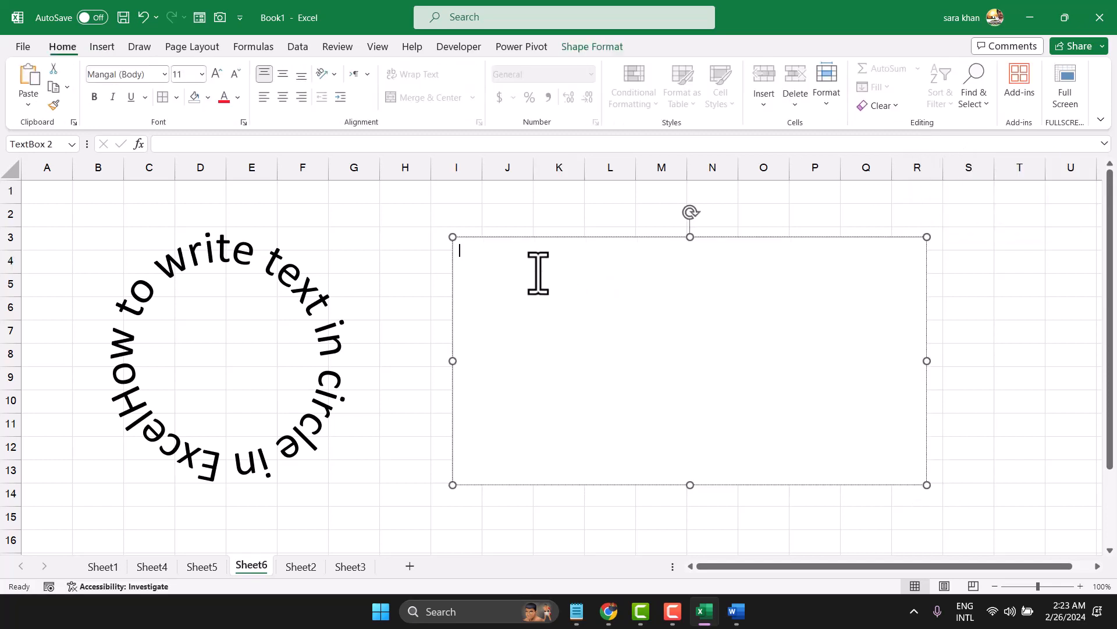
# Step: Paste the copied text "How to write text in circle in Excel" into the text box and remove the blank line above it
pyautogui.rightClick(487, 254)
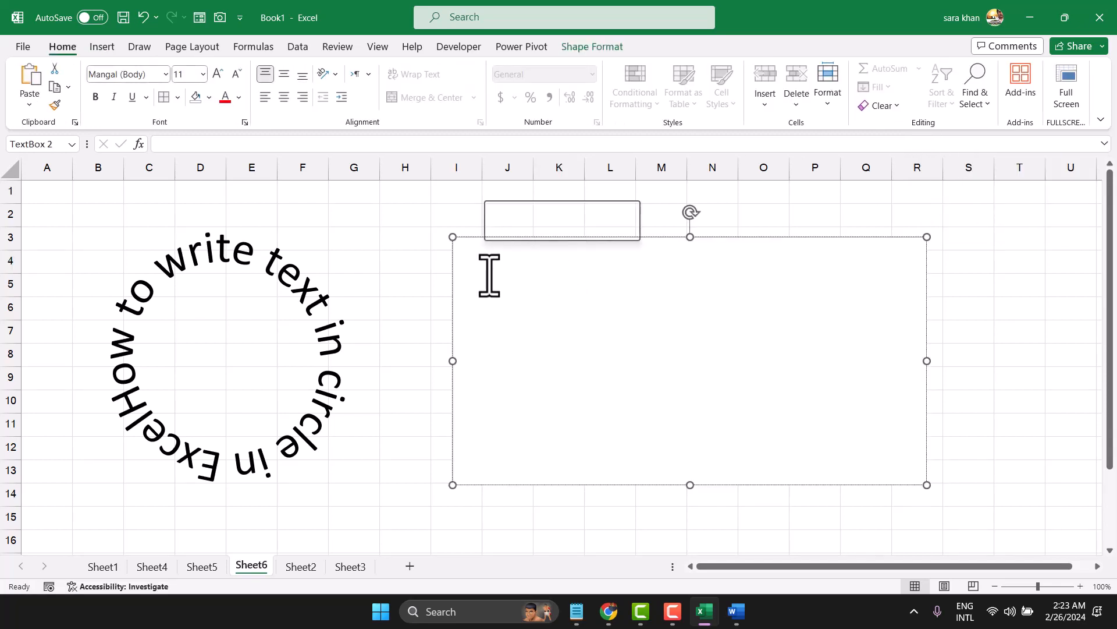
pyautogui.click(566, 353)
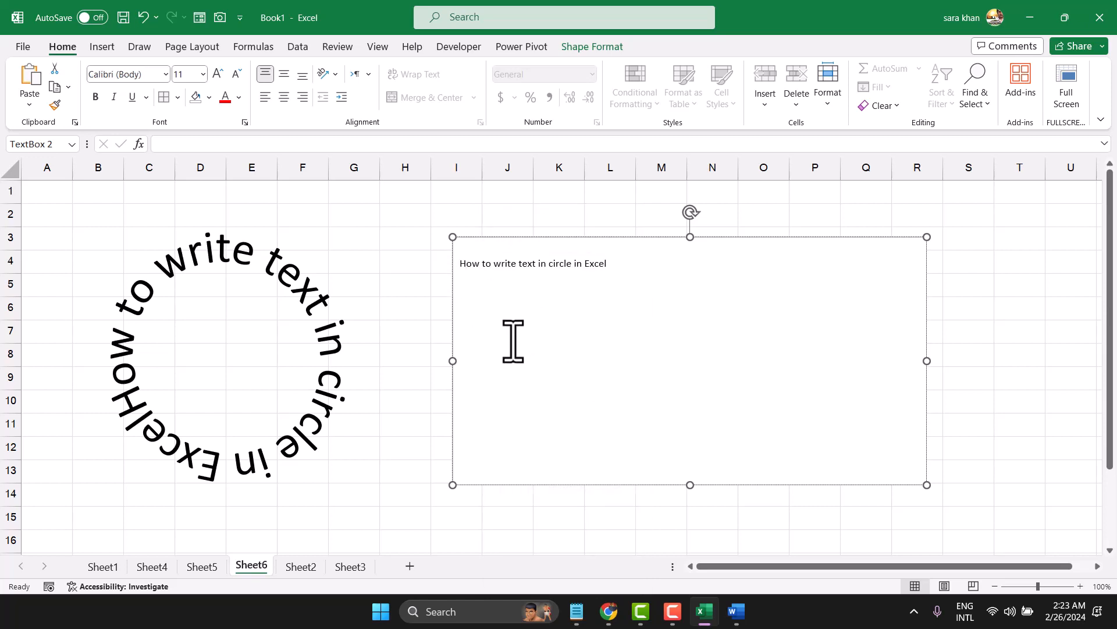
pyautogui.press('BackSpace')
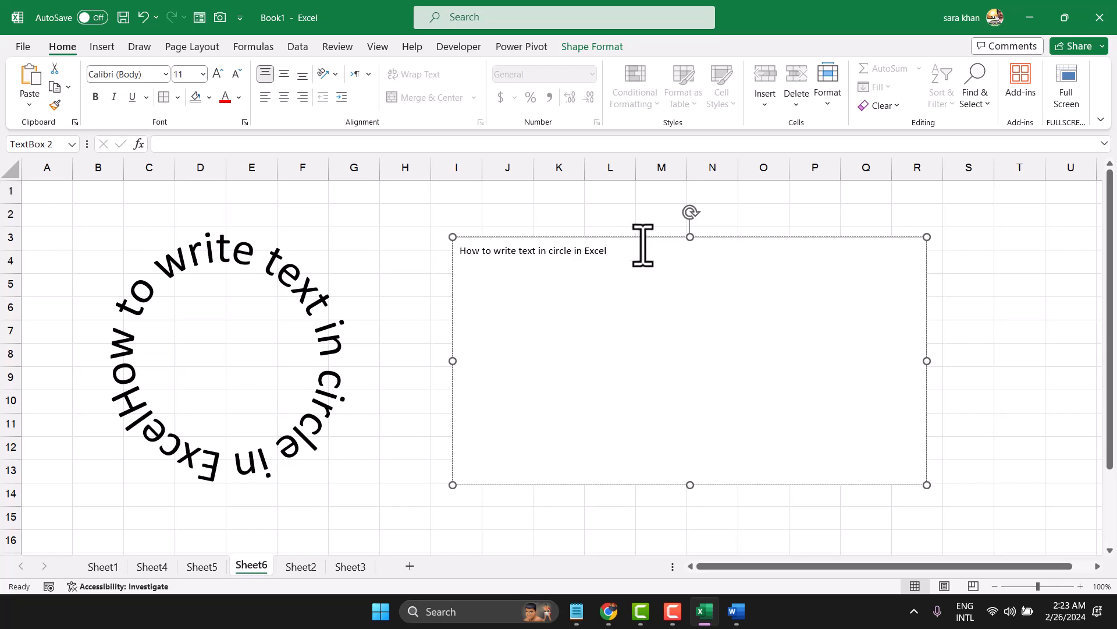
# Step: Set the font size of all the text in the new text box to 32
pyautogui.moveTo(630, 245); pyautogui.dragTo(444, 249)
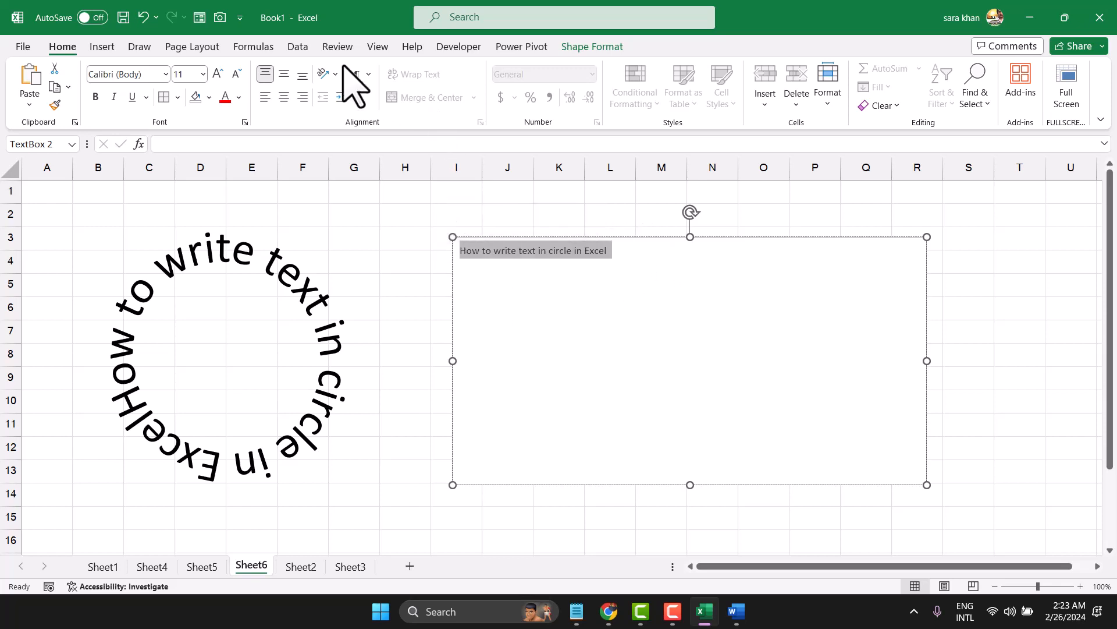
pyautogui.click(202, 74)
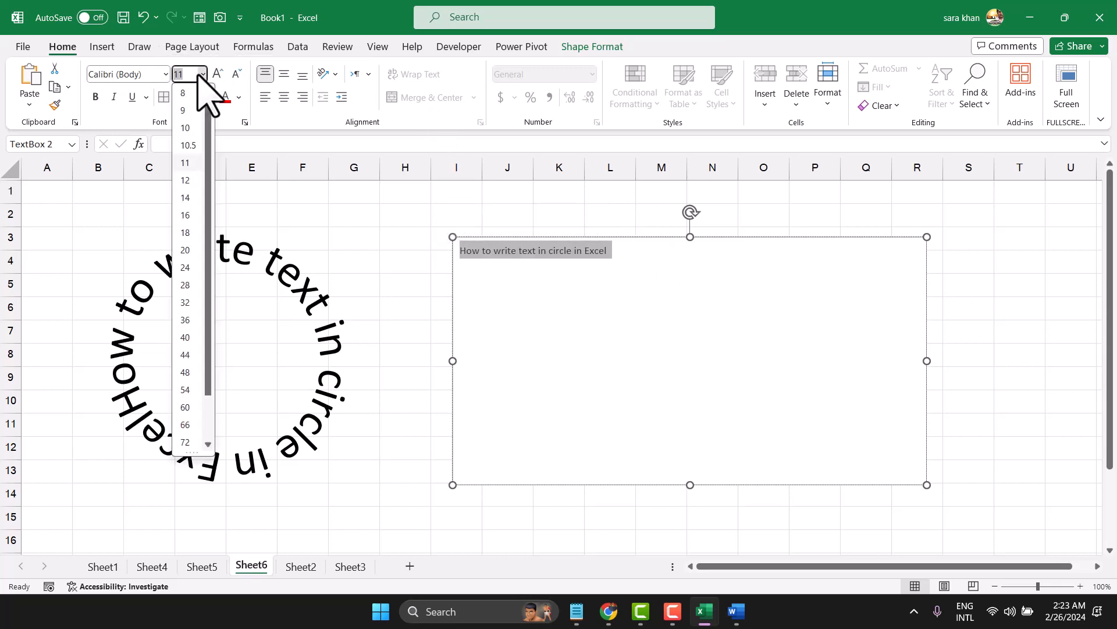
pyautogui.click(180, 304)
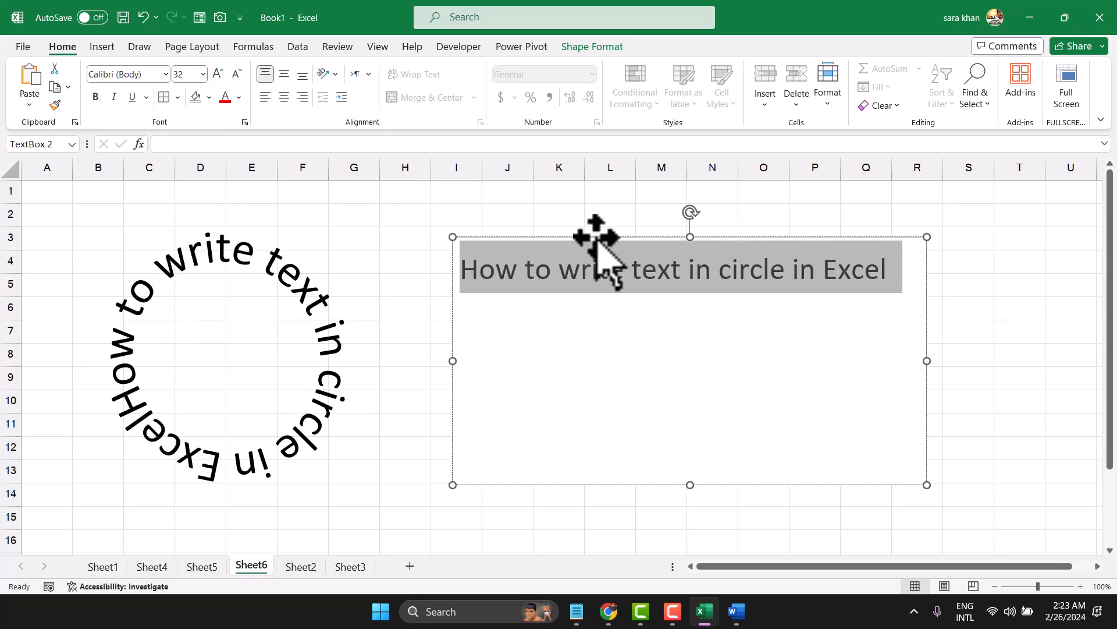
# Step: Apply the circular Follow Path transform text effect to the text box's text
pyautogui.click(586, 48)
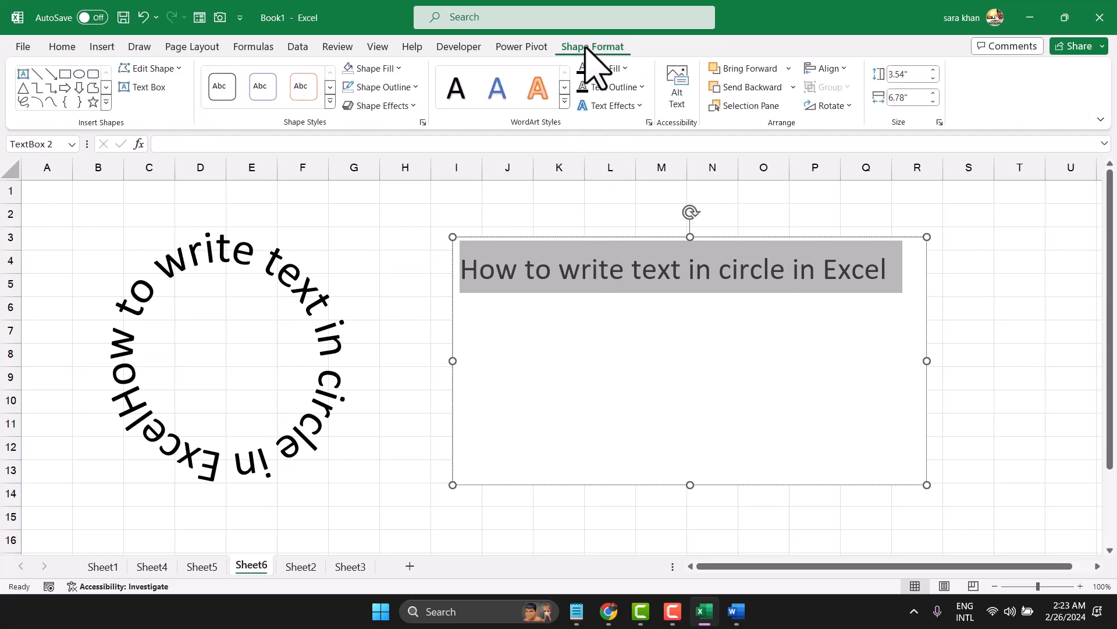
pyautogui.click(644, 107)
pyautogui.moveTo(651, 288)
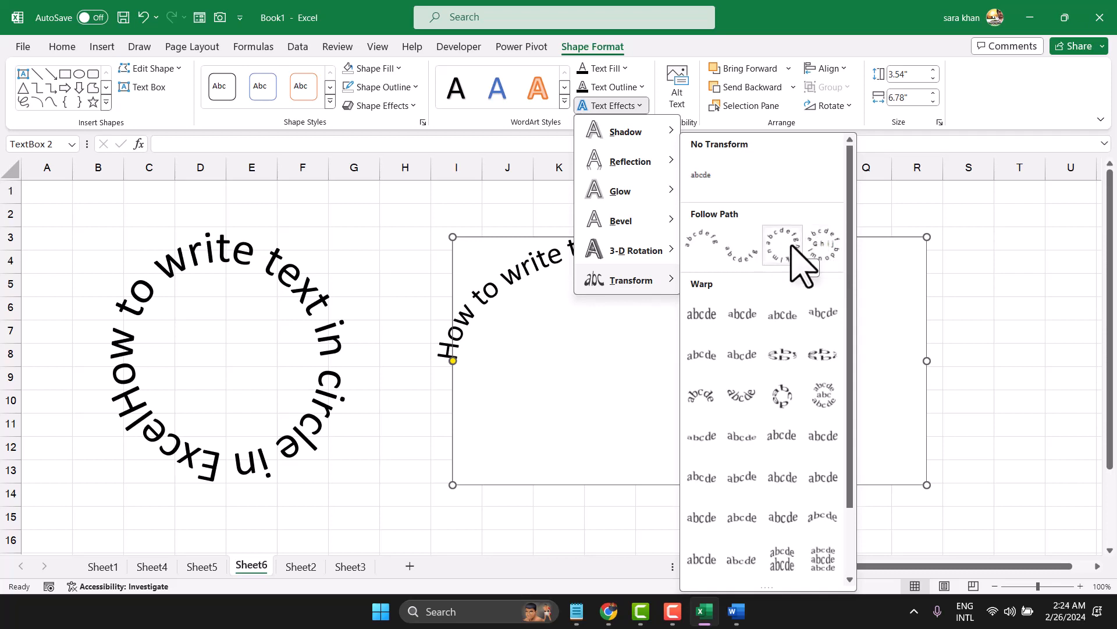
pyautogui.click(792, 247)
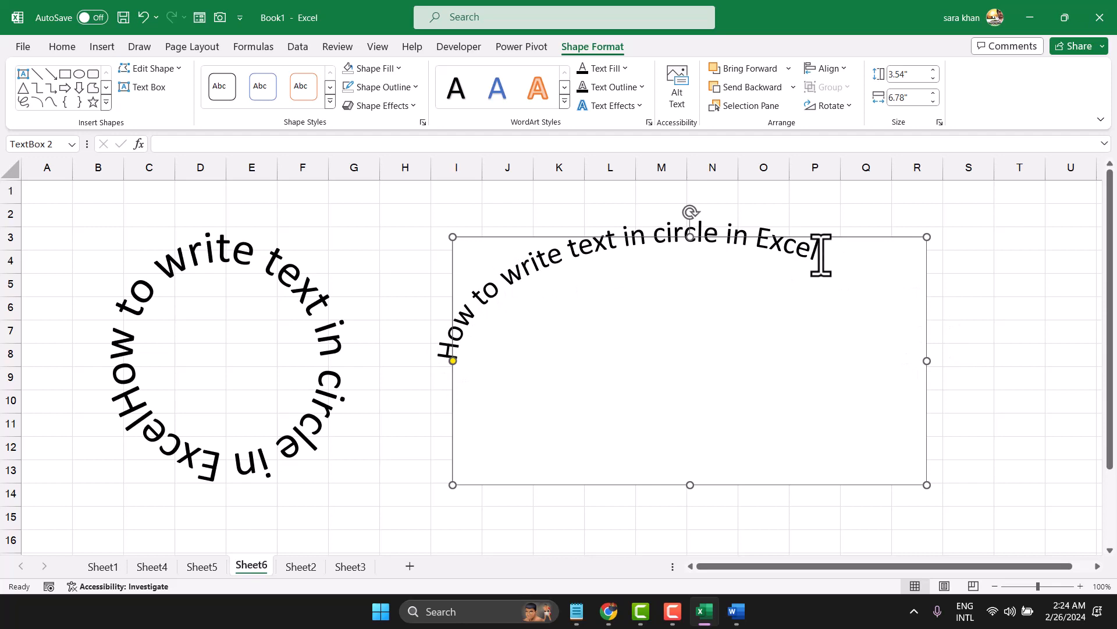
# Step: Enlarge the curved text to font size 96 so it runs around the whole path, and deselect the text box
pyautogui.moveTo(821, 255); pyautogui.dragTo(375, 328)
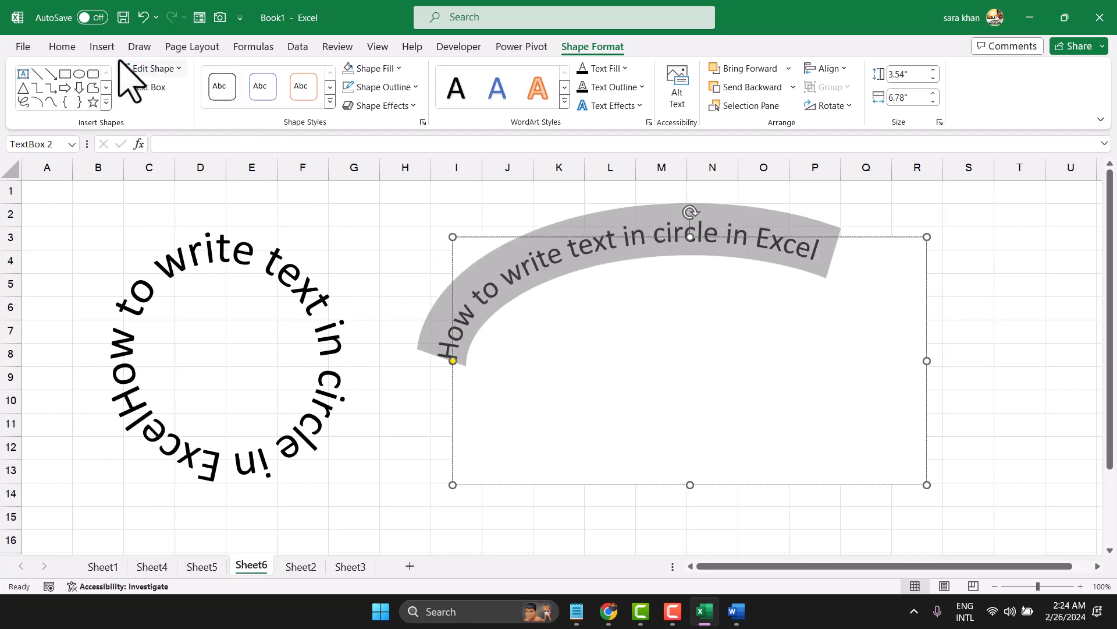
pyautogui.click(65, 47)
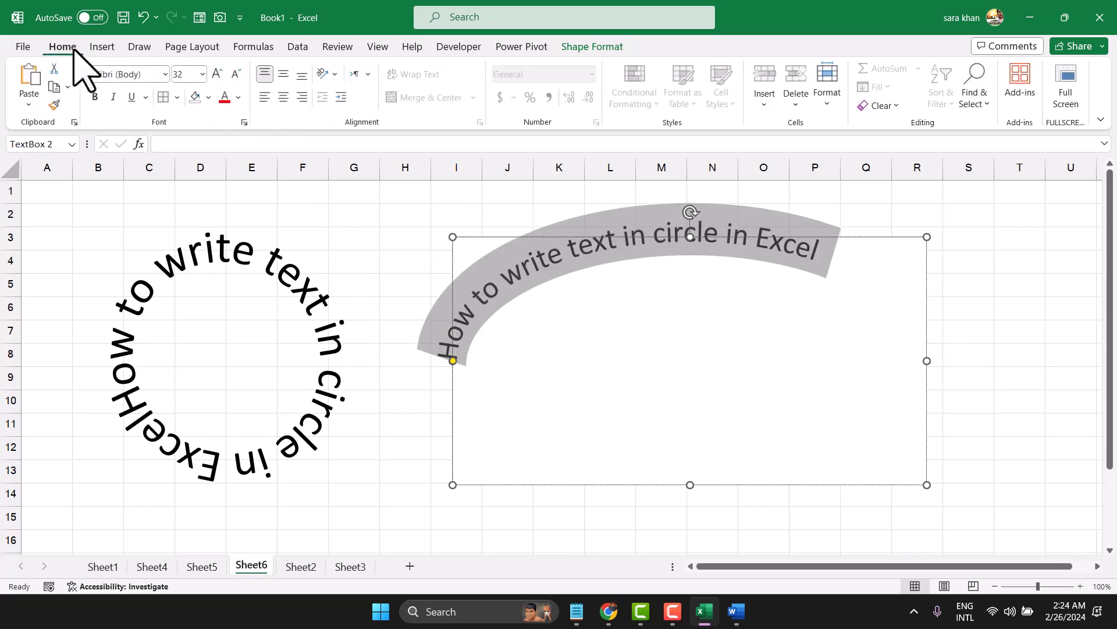
pyautogui.click(203, 74)
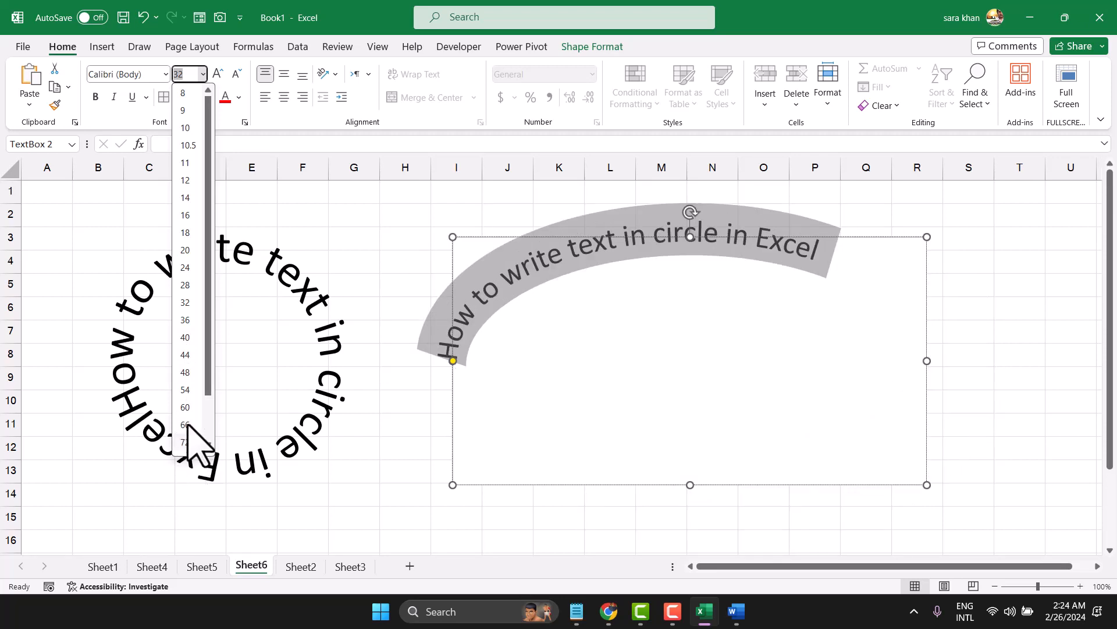
pyautogui.scroll(-1, 182, 438)
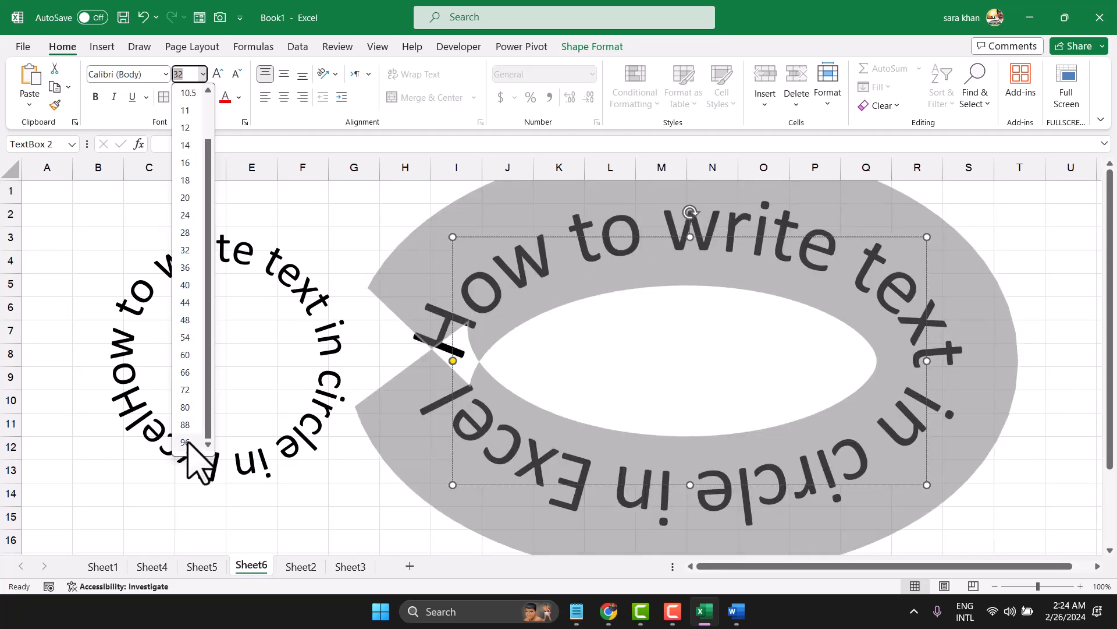
pyautogui.click(186, 442)
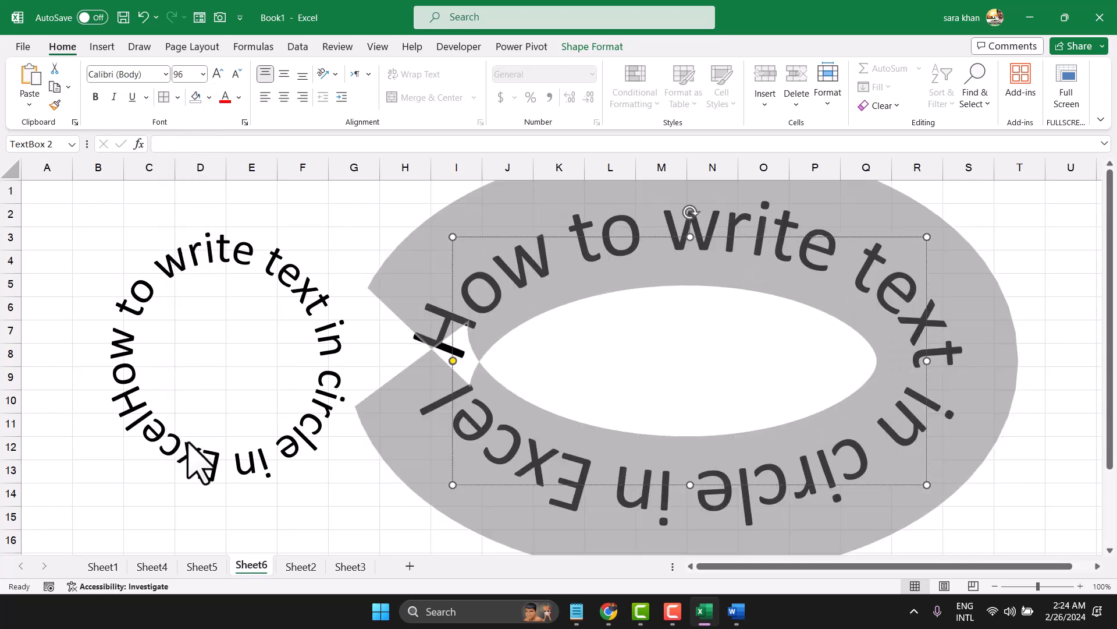
pyautogui.click(1025, 292)
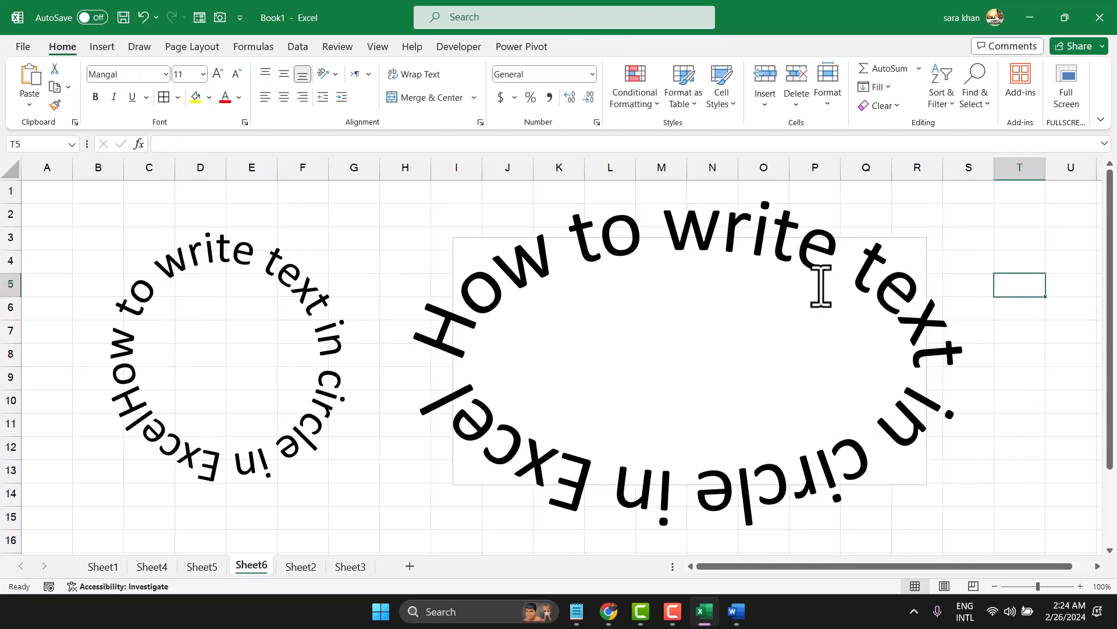
# Step: Narrow the text box to about 3.4 inches so the text forms a near circle, and move it up slightly
pyautogui.click(767, 241)
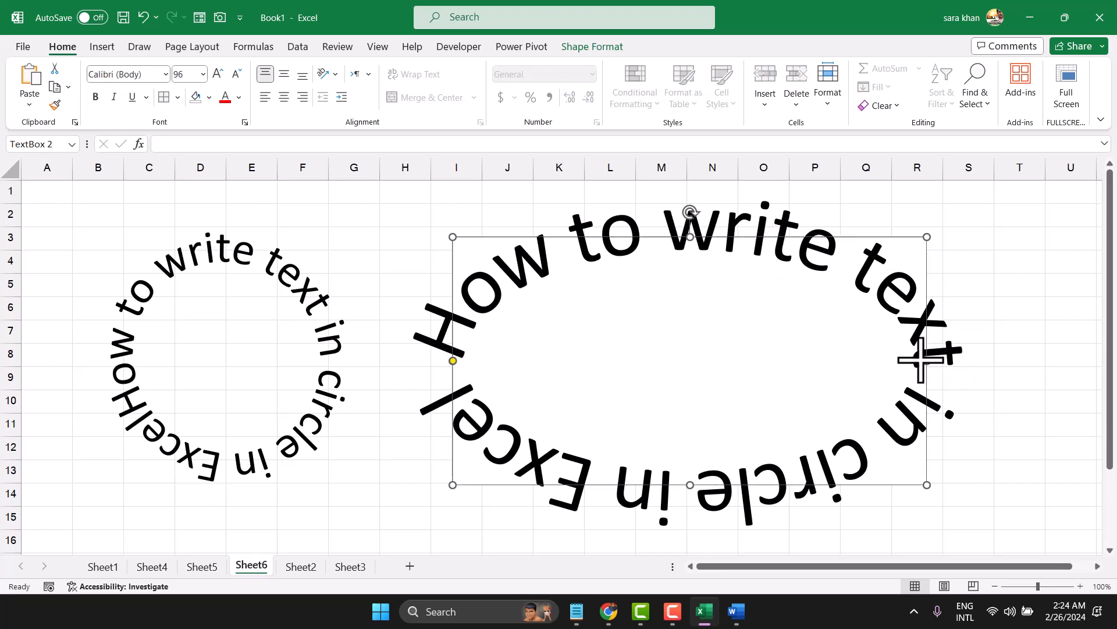
pyautogui.moveTo(921, 360); pyautogui.dragTo(802, 367)
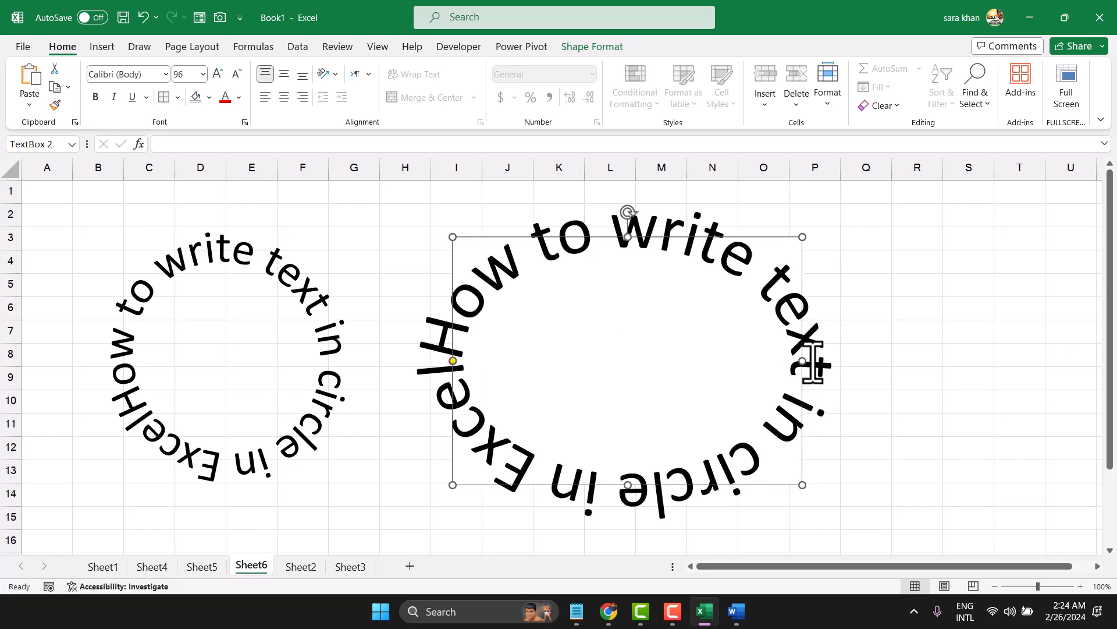
pyautogui.moveTo(801, 363); pyautogui.dragTo(689, 364)
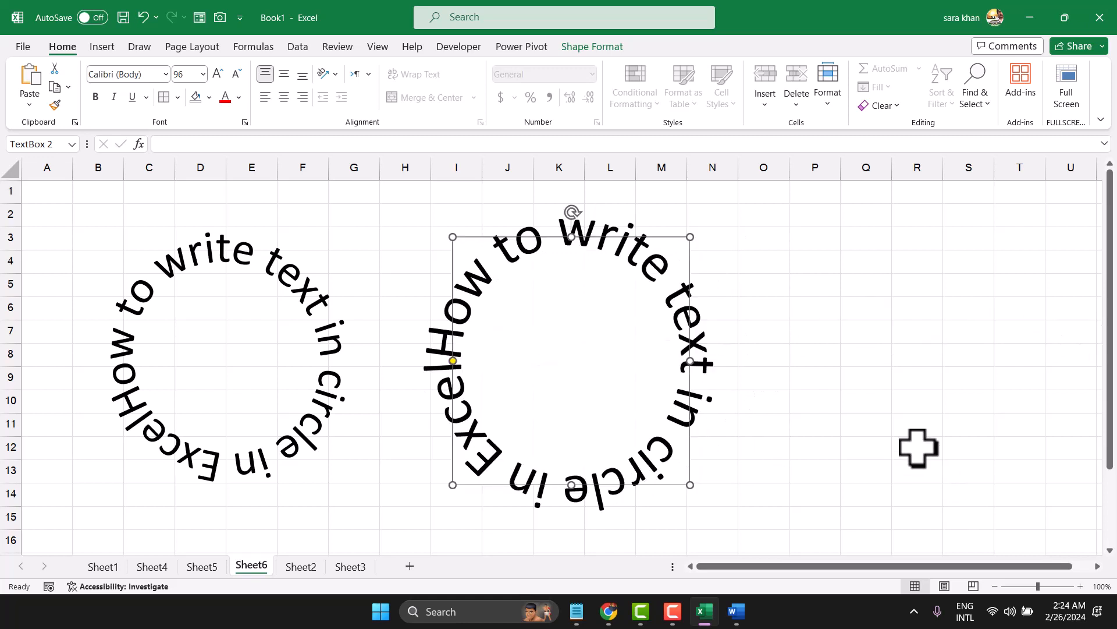
pyautogui.moveTo(644, 242); pyautogui.dragTo(624, 221)
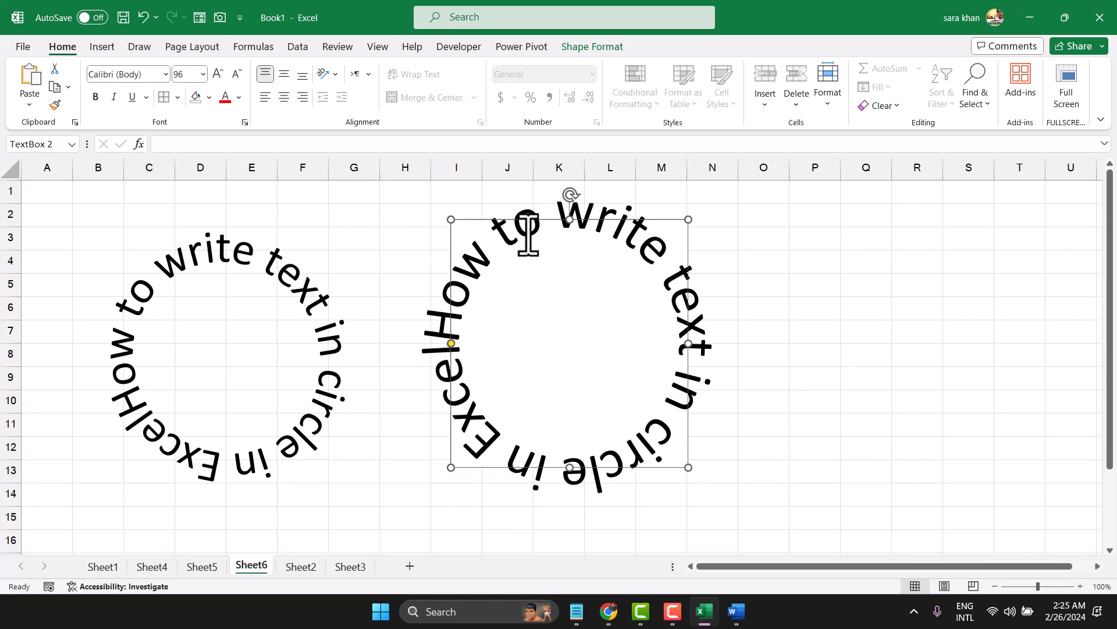
# Step: Set the circular text box to No Outline and No Fill
pyautogui.click(594, 48)
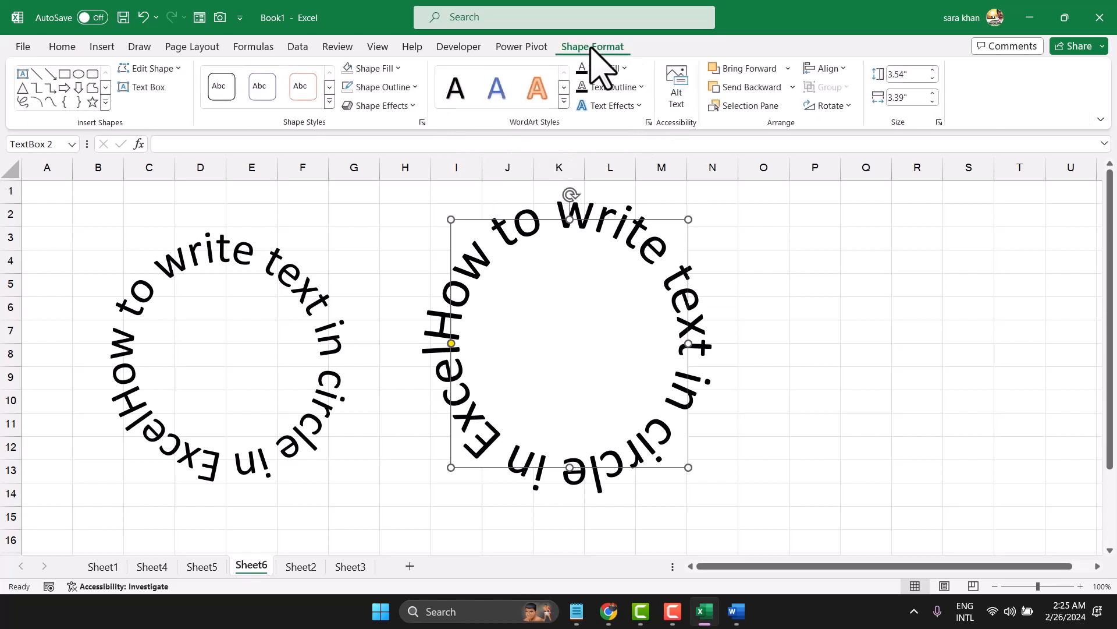
pyautogui.click(415, 88)
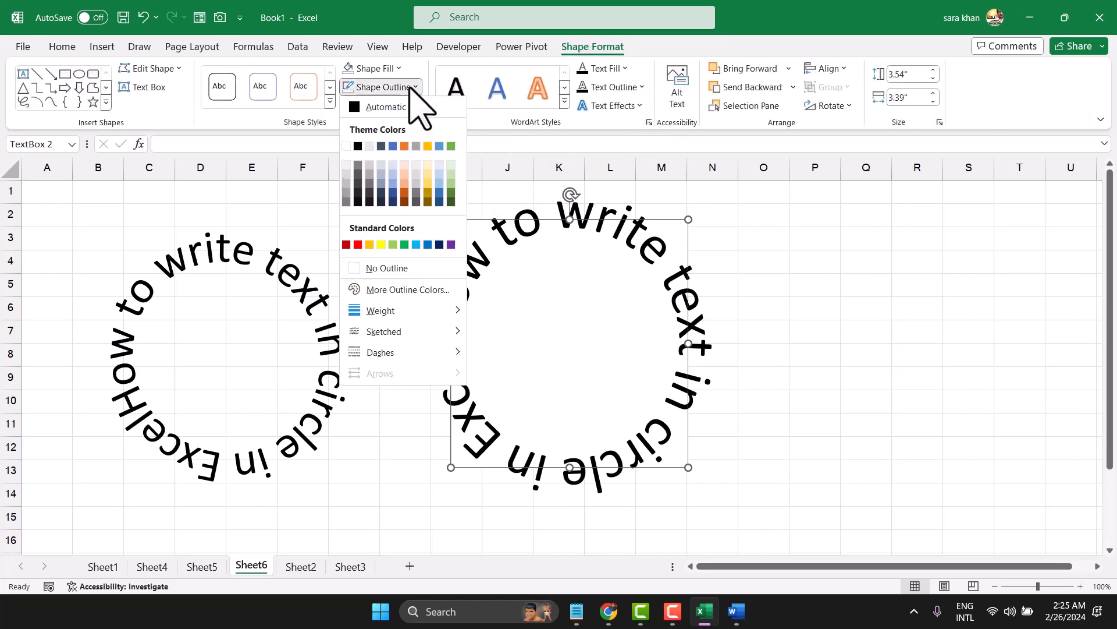
pyautogui.click(375, 269)
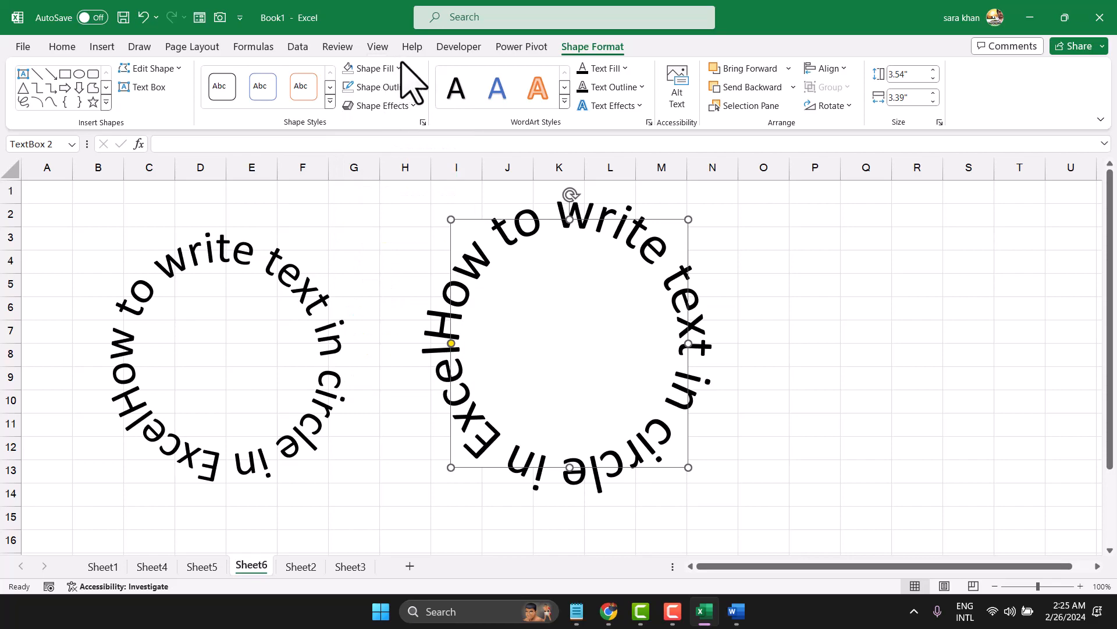
pyautogui.click(400, 69)
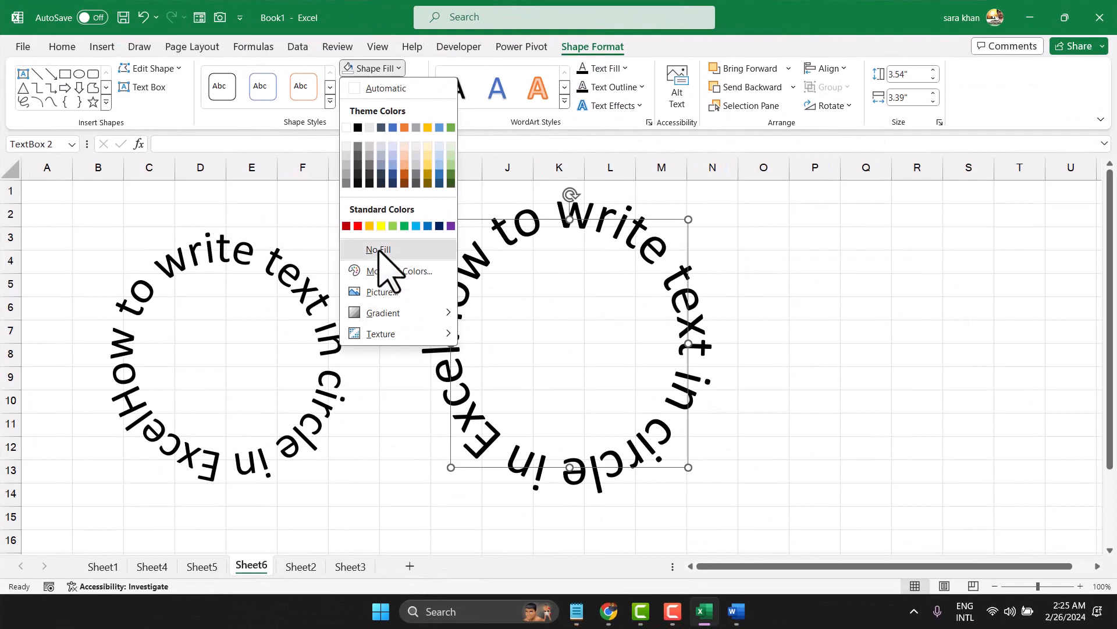
pyautogui.click(379, 251)
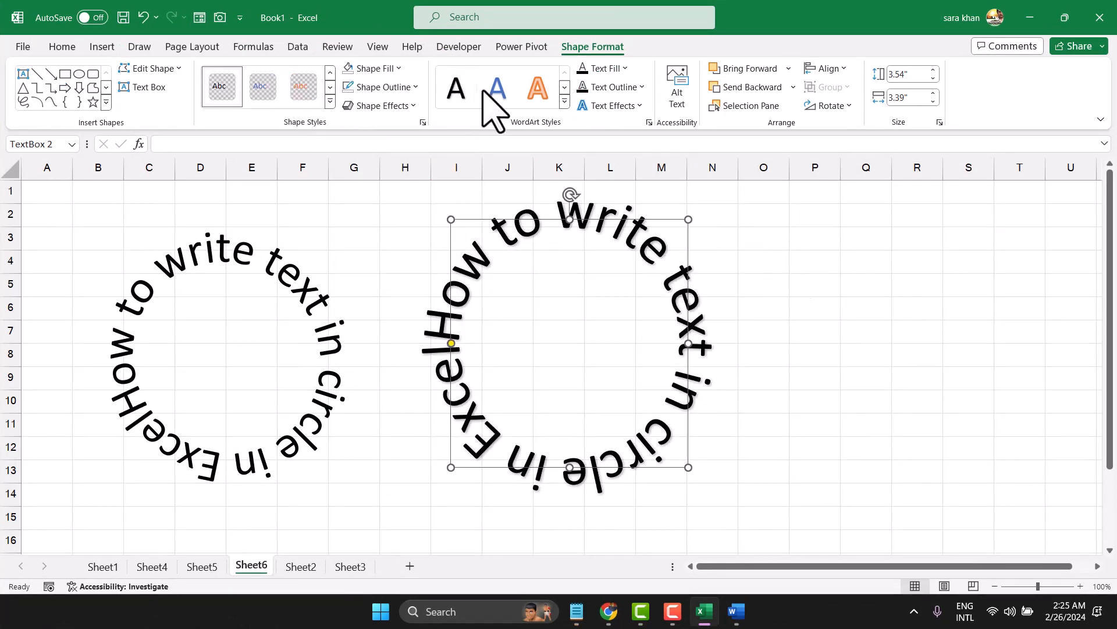
# Step: Apply the WordArt style with black letters and a hard blue shadow to the circular text, and deselect it
pyautogui.click(538, 92)
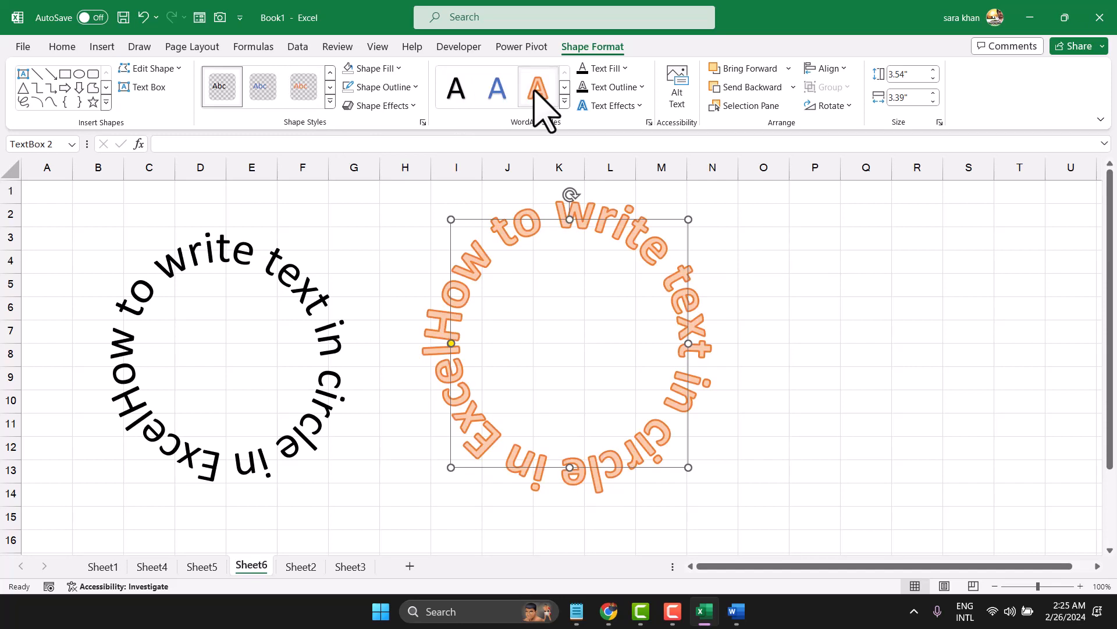
pyautogui.click(565, 102)
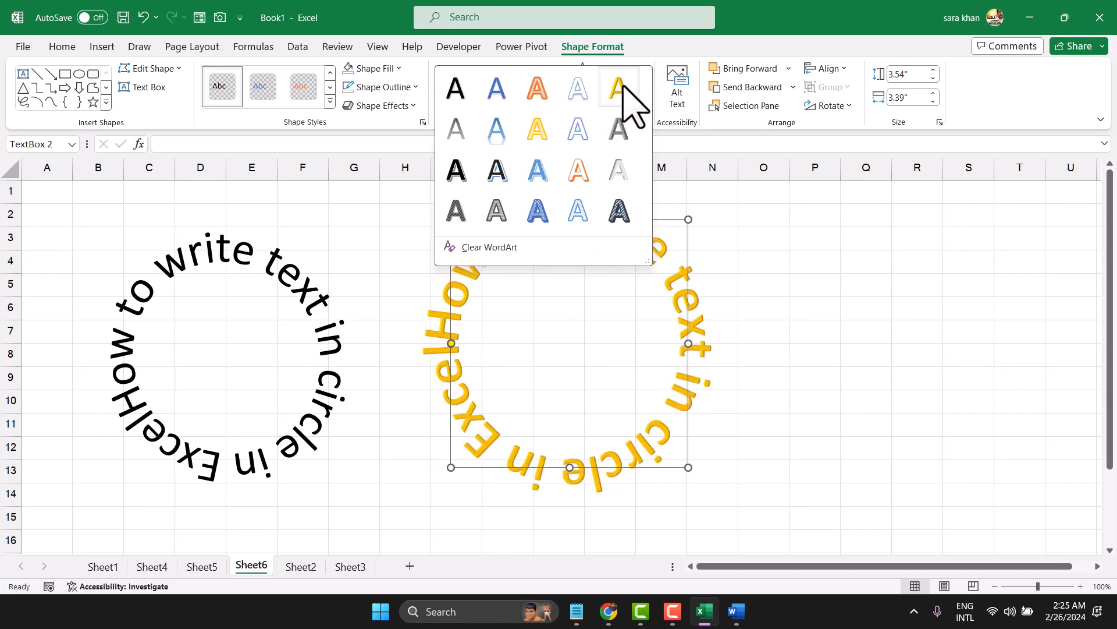
pyautogui.click(496, 170)
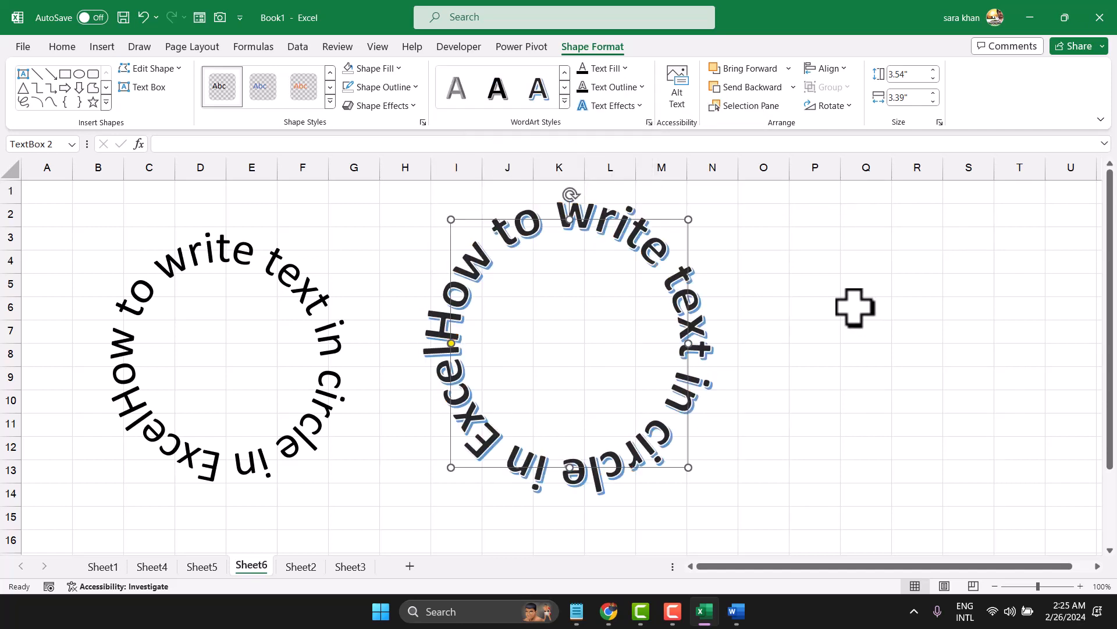
pyautogui.click(855, 308)
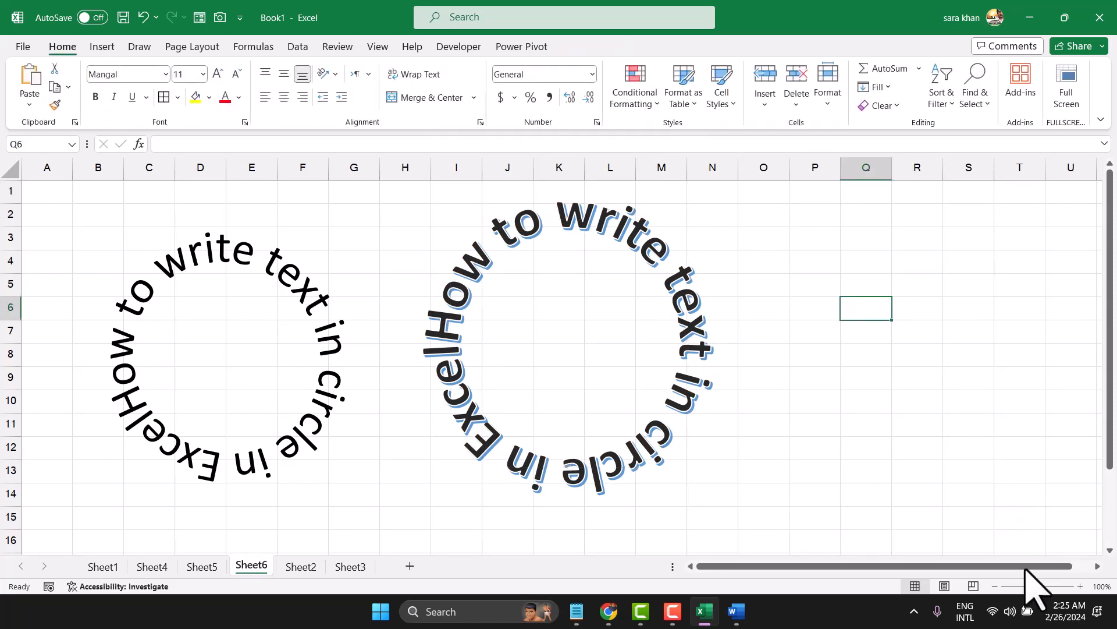
# Step: Enlarge the text box of the shadowed circular text to roughly five and a half times its width and four times its height
pyautogui.click(1009, 586)
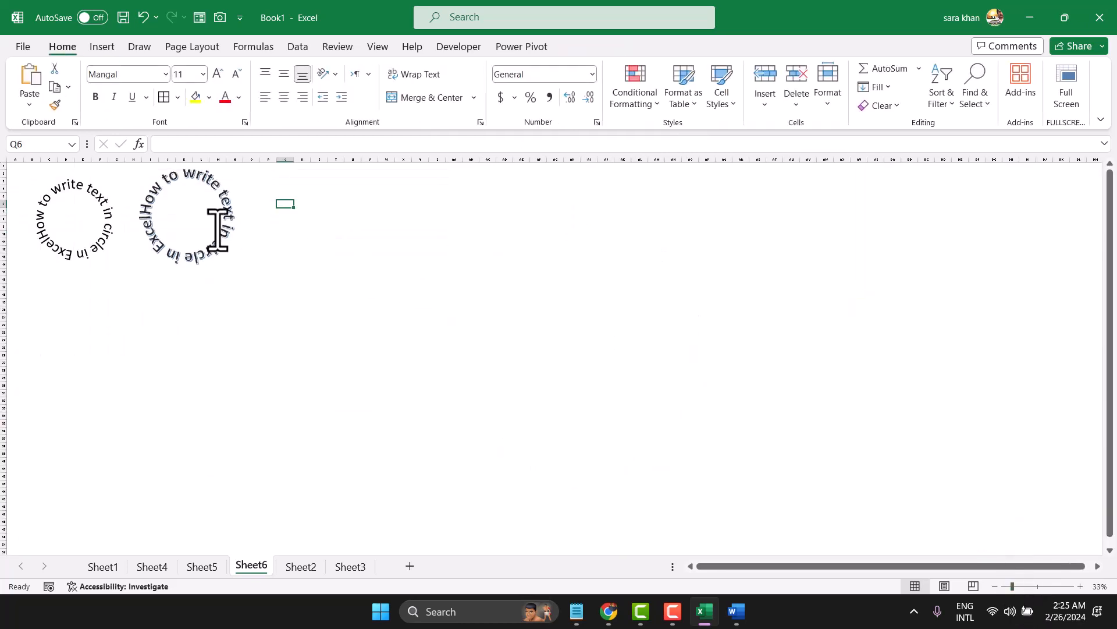
pyautogui.click(304, 295)
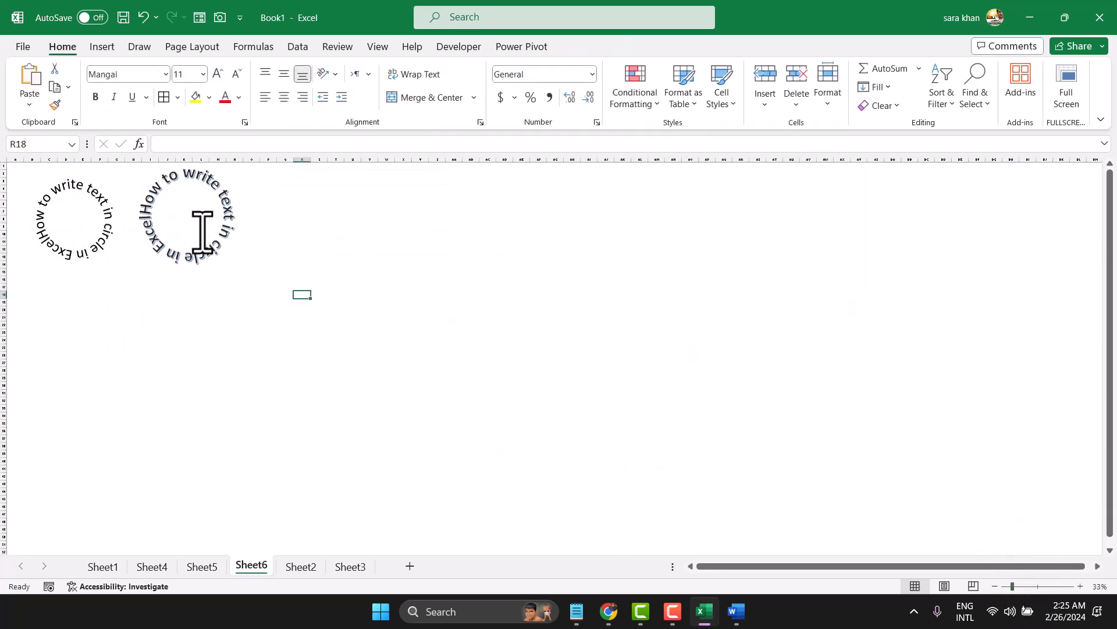
pyautogui.click(203, 179)
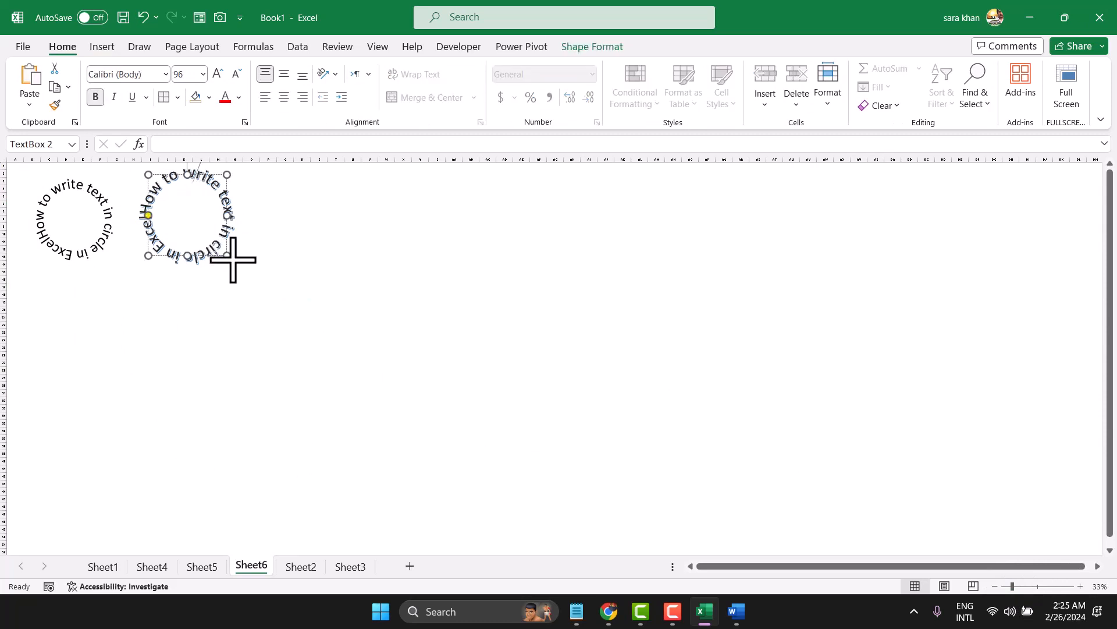
pyautogui.moveTo(227, 256); pyautogui.dragTo(587, 482)
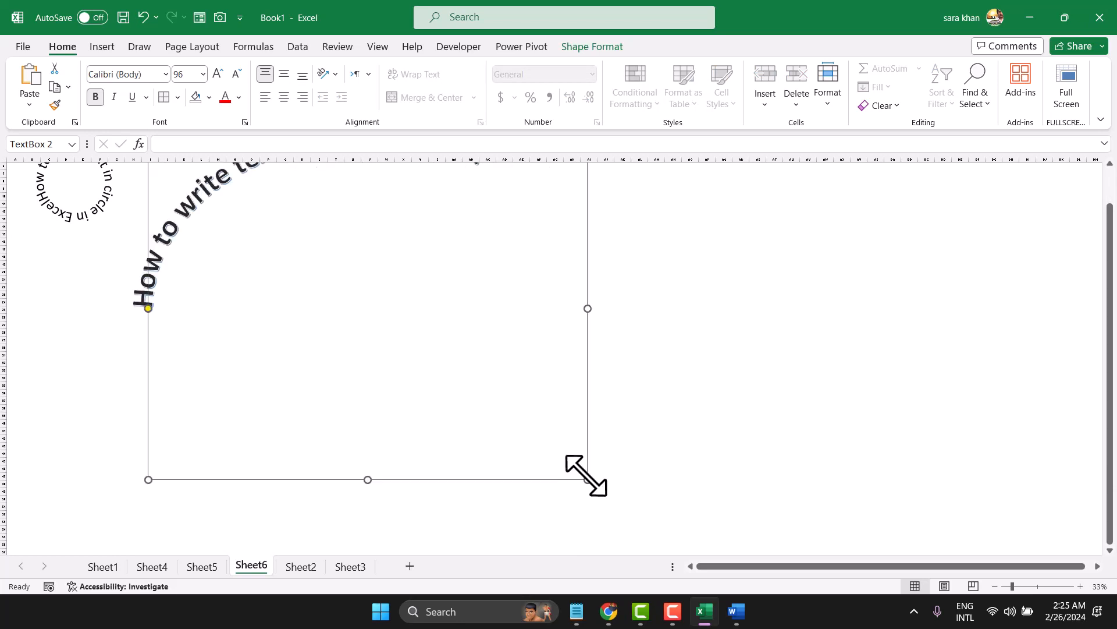
pyautogui.scroll(1, 629, 391)
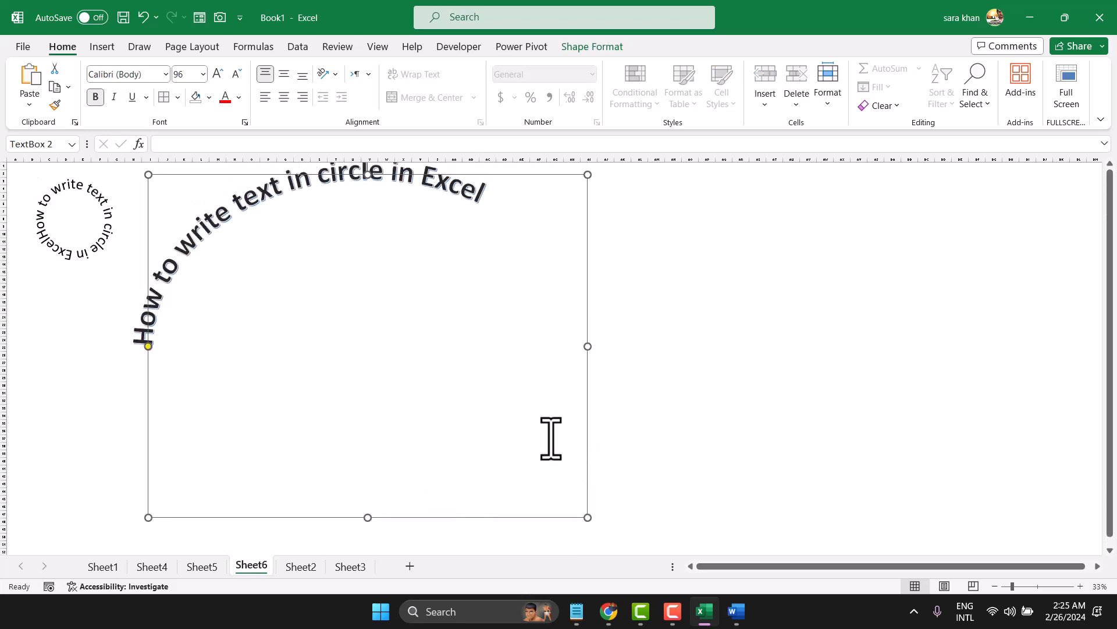
# Step: Increase the shadowed text's font size to 287 and narrow its text box so the text forms a near circle, and deselect it
pyautogui.click(494, 201)
pyautogui.tripleClick(151, 273)
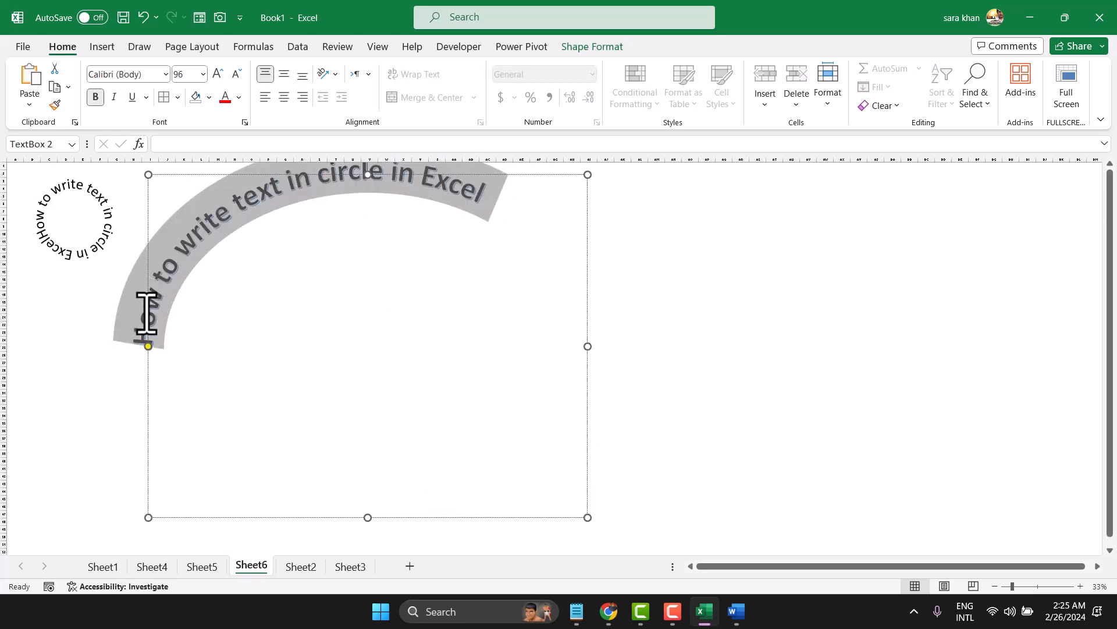
pyautogui.click(220, 74)
pyautogui.click(220, 74)
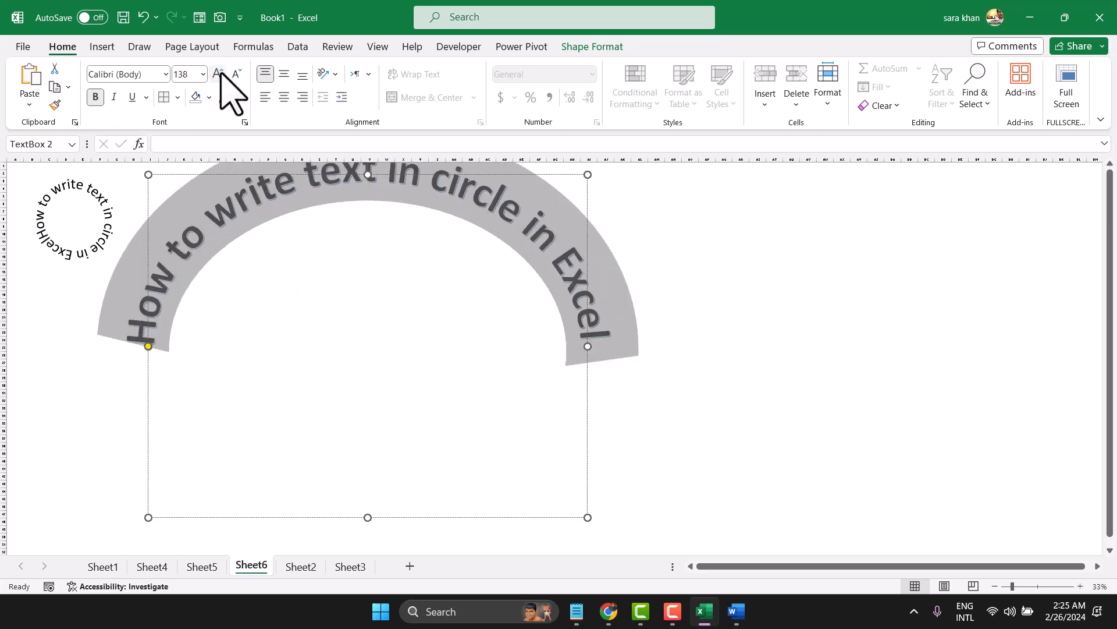
pyautogui.click(220, 74)
pyautogui.click(220, 74)
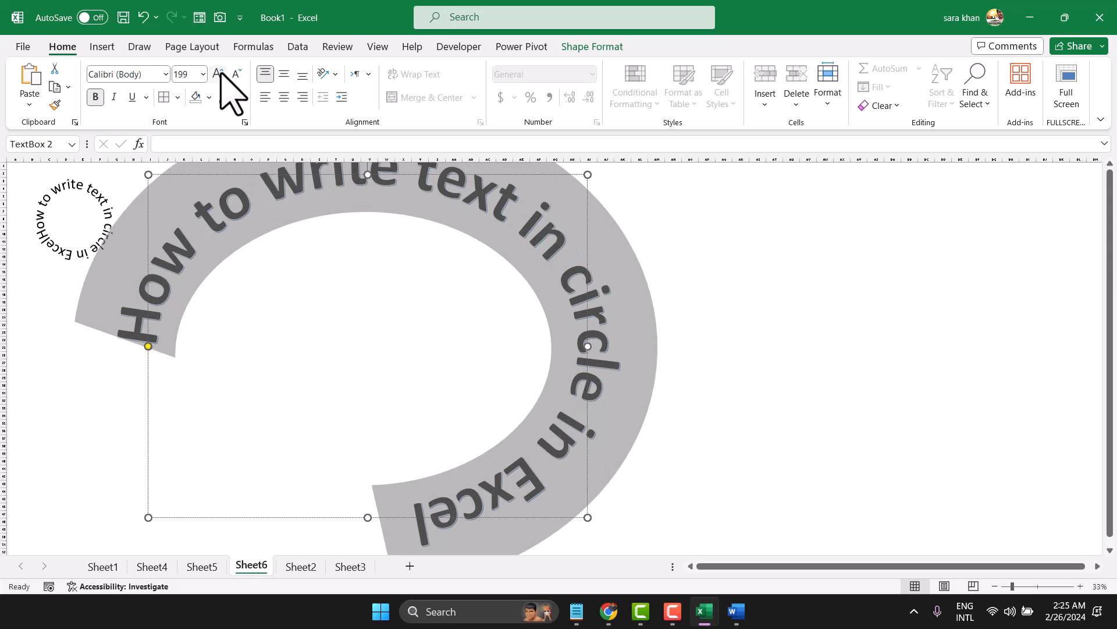
pyautogui.click(220, 74)
pyautogui.click(220, 74)
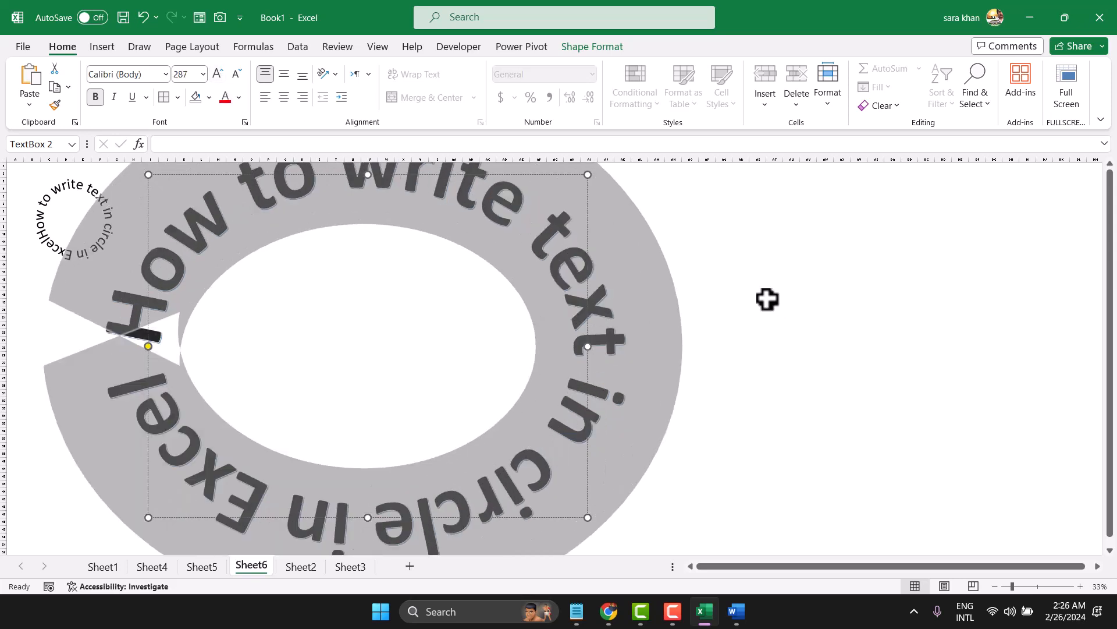
pyautogui.moveTo(589, 347); pyautogui.dragTo(492, 346)
pyautogui.click(756, 328)
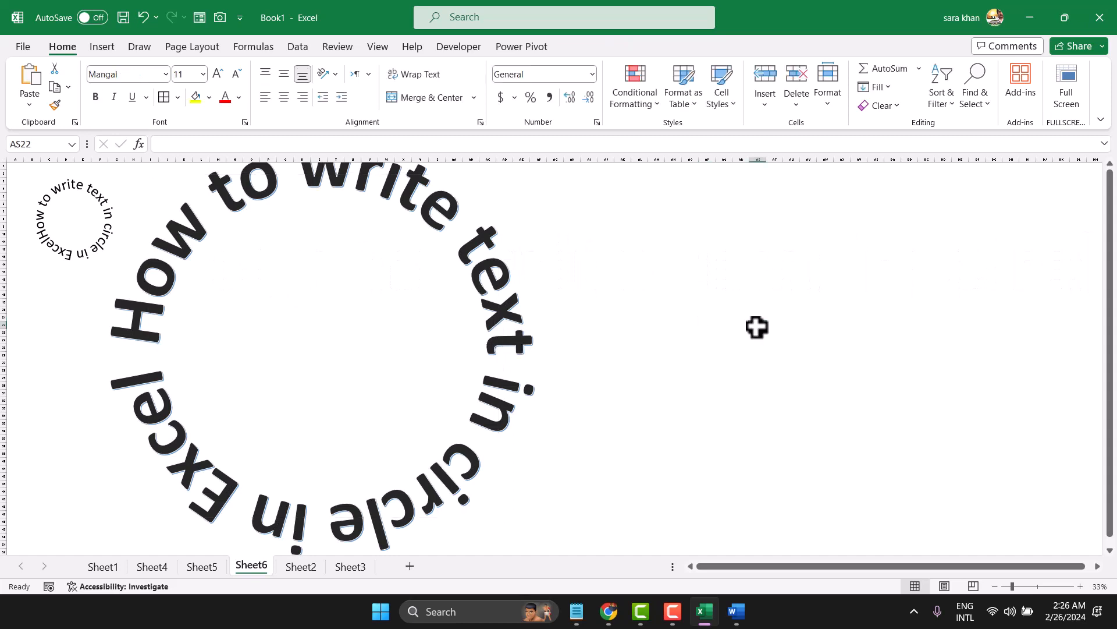
# Step: Move the small plain circular text inside the large text circle and stretch its tilted text box toward the circle's lower part
pyautogui.click(70, 184)
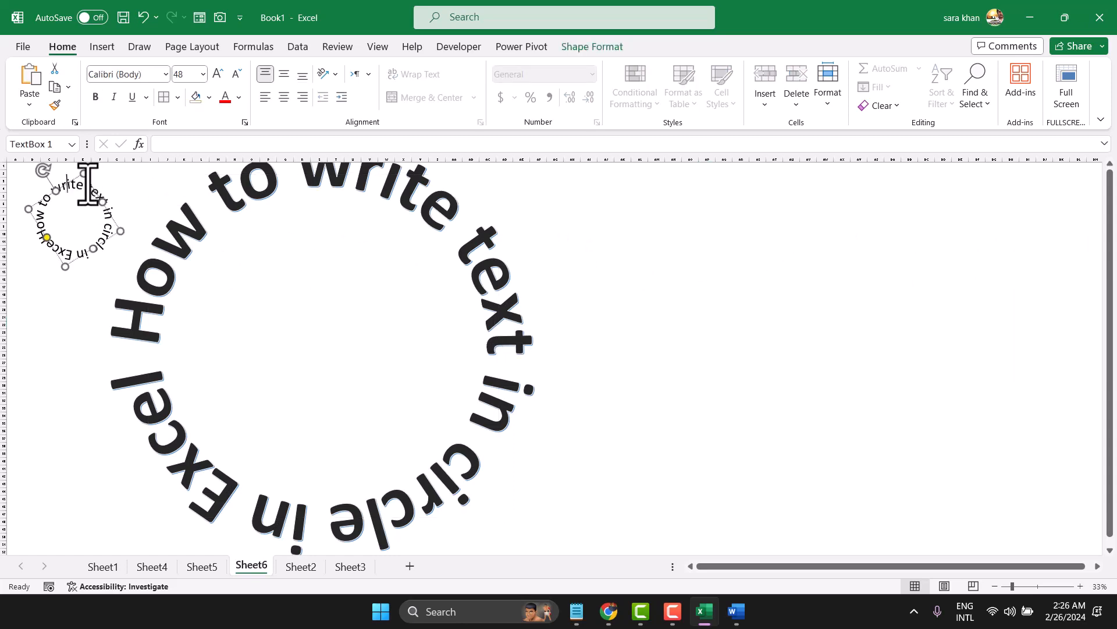
pyautogui.moveTo(88, 184); pyautogui.dragTo(284, 269)
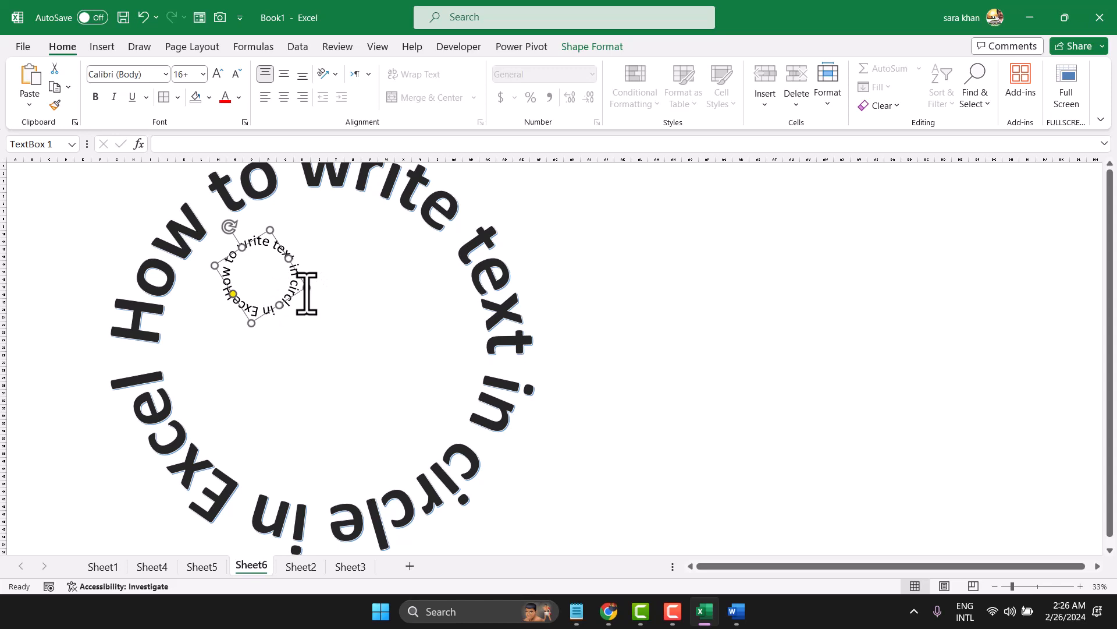
pyautogui.moveTo(307, 289); pyautogui.dragTo(444, 411)
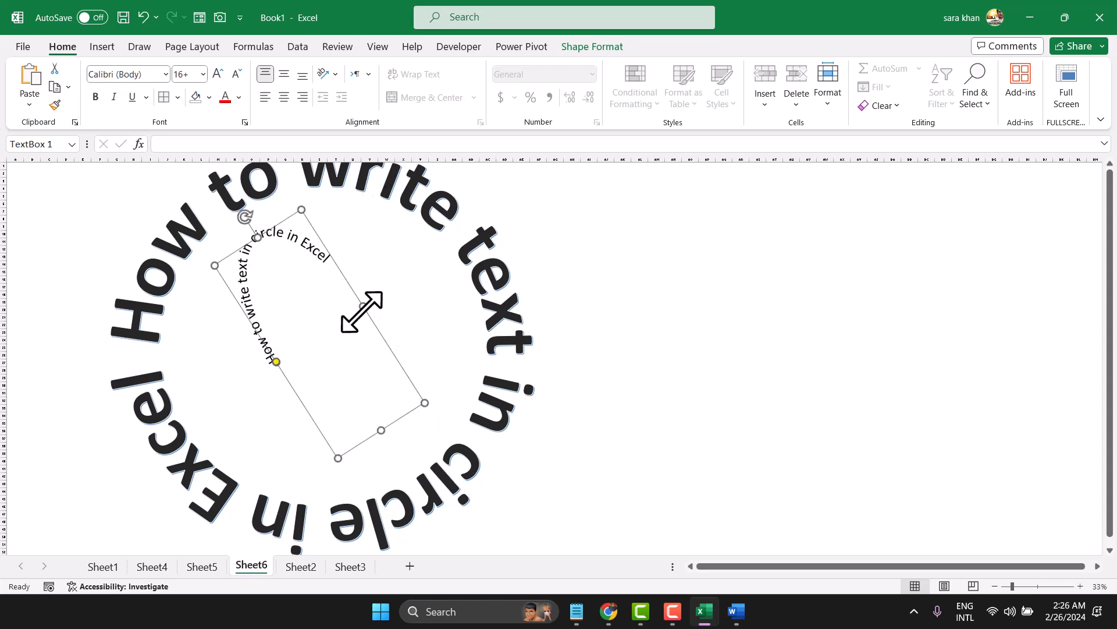